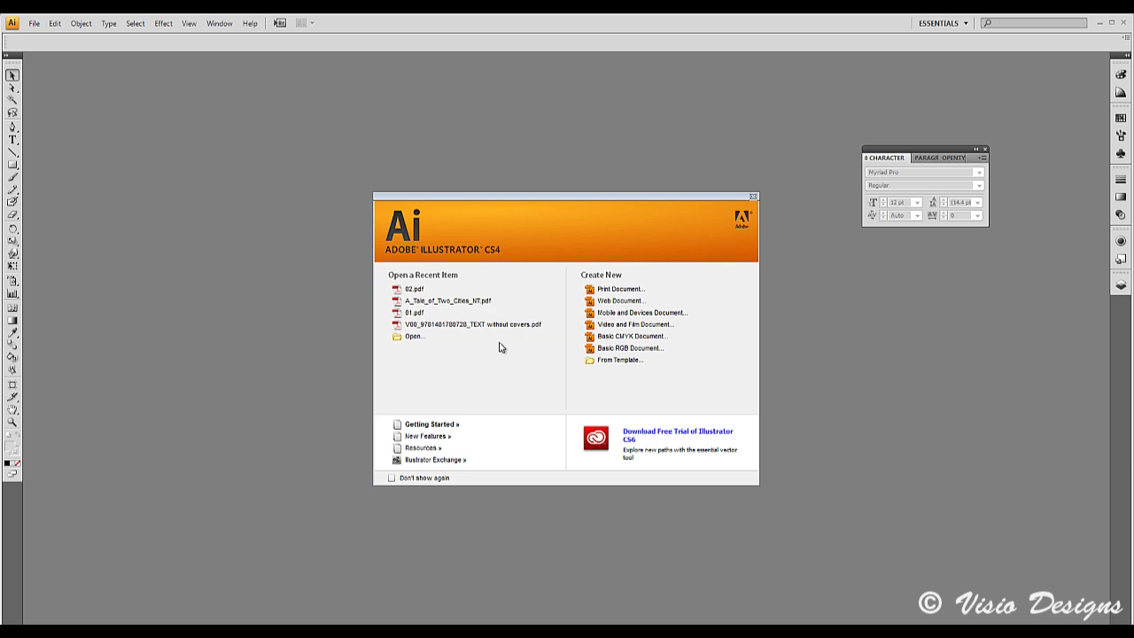
Open page 1 of the recent A_Tale_of_Two_Cities_NT.pdf, accepting the missing-fonts warning
click(470, 303)
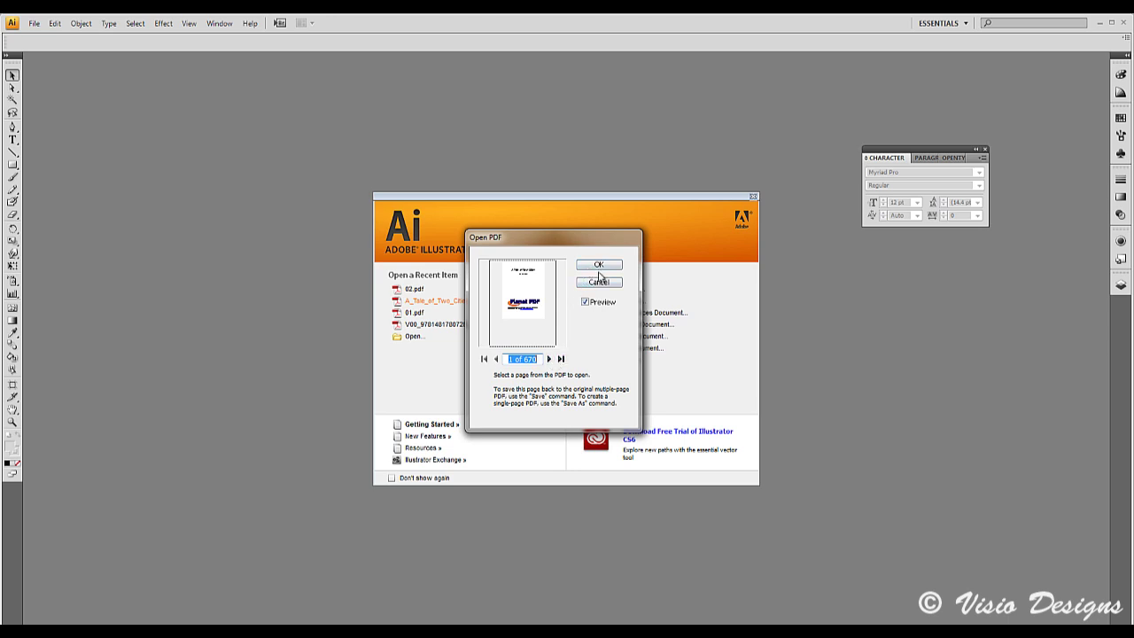
click(599, 268)
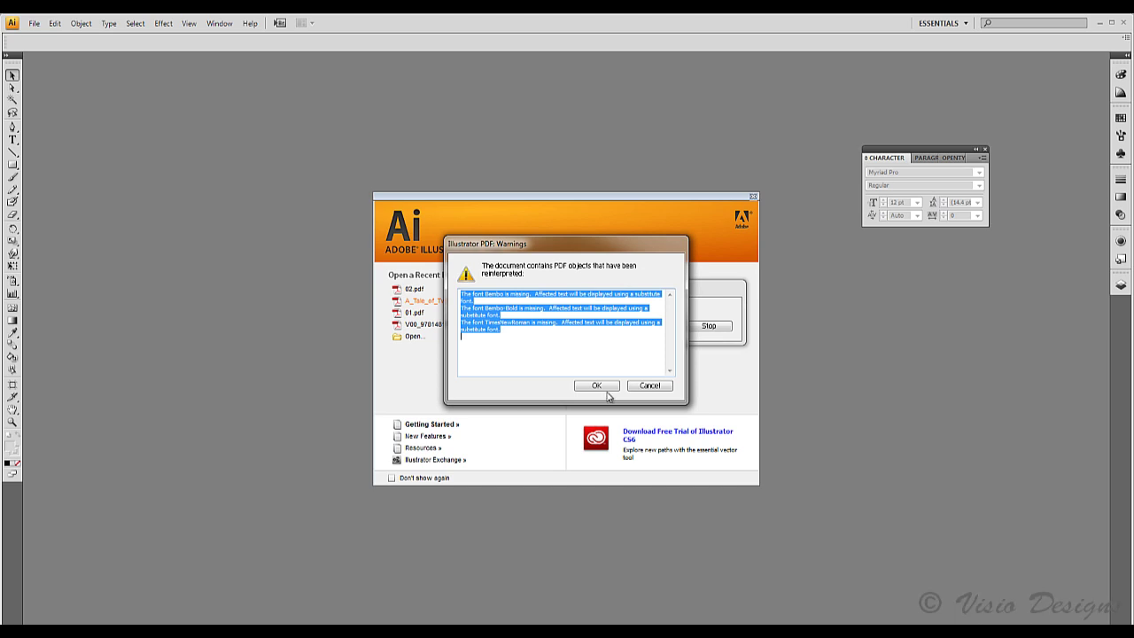
click(606, 388)
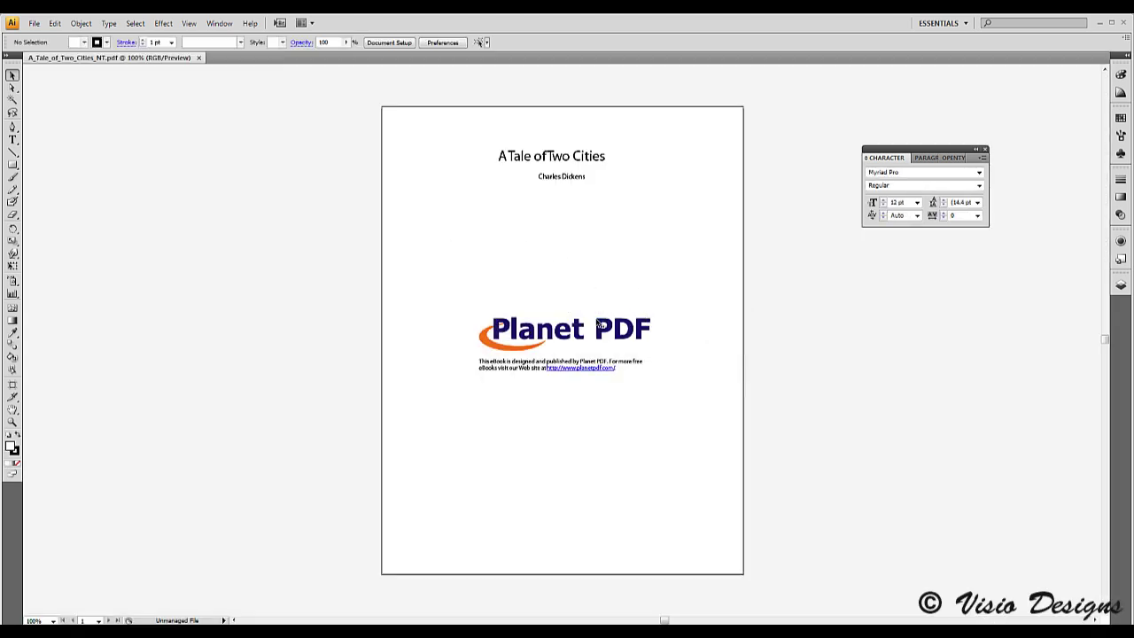
Delete the Planet PDF logo, both promotional text lines and the web address
click(599, 325)
key(Delete)
click(537, 366)
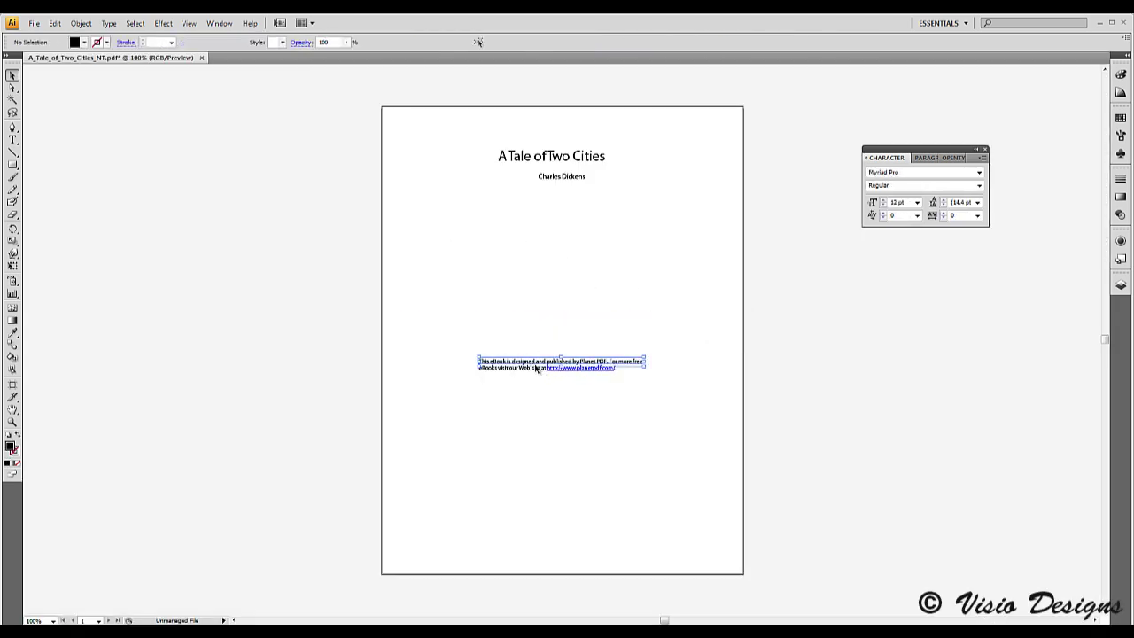
key(Delete)
click(518, 367)
key(Delete)
click(581, 368)
click(582, 375)
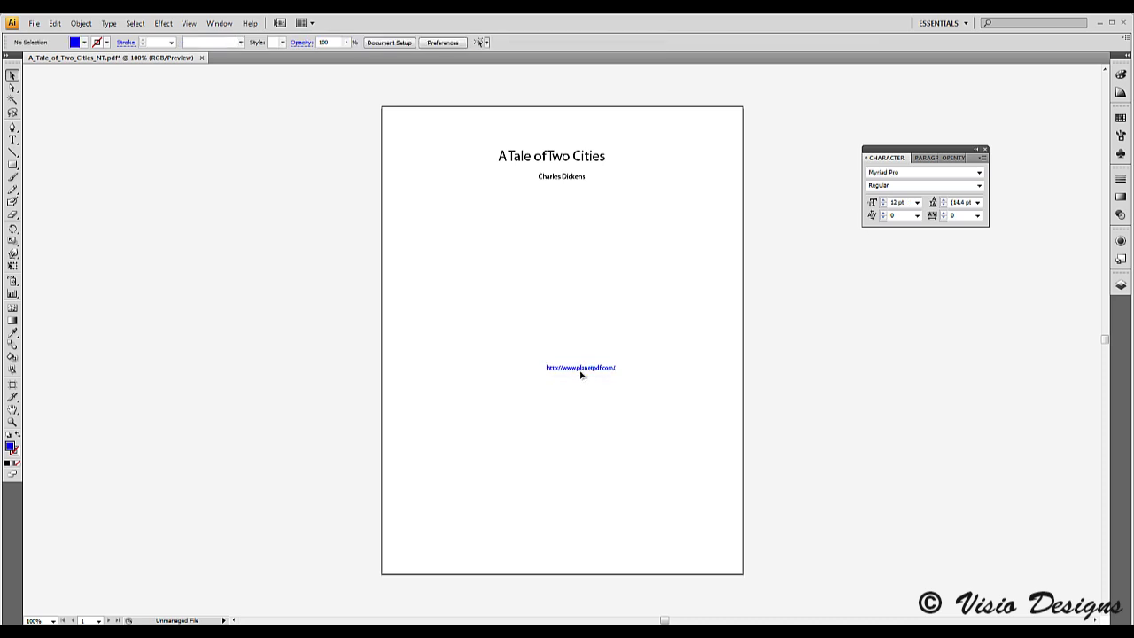
click(580, 373)
key(Delete)
Check that only the book title and Charles Dickens author line remain, then deselect
click(13, 130)
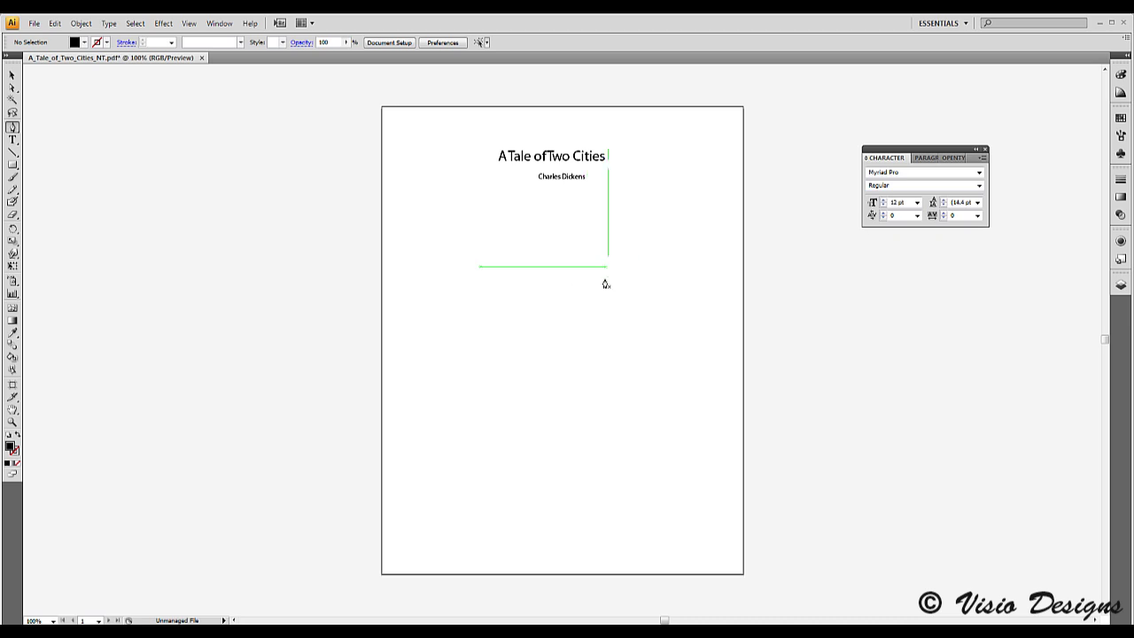
click(16, 76)
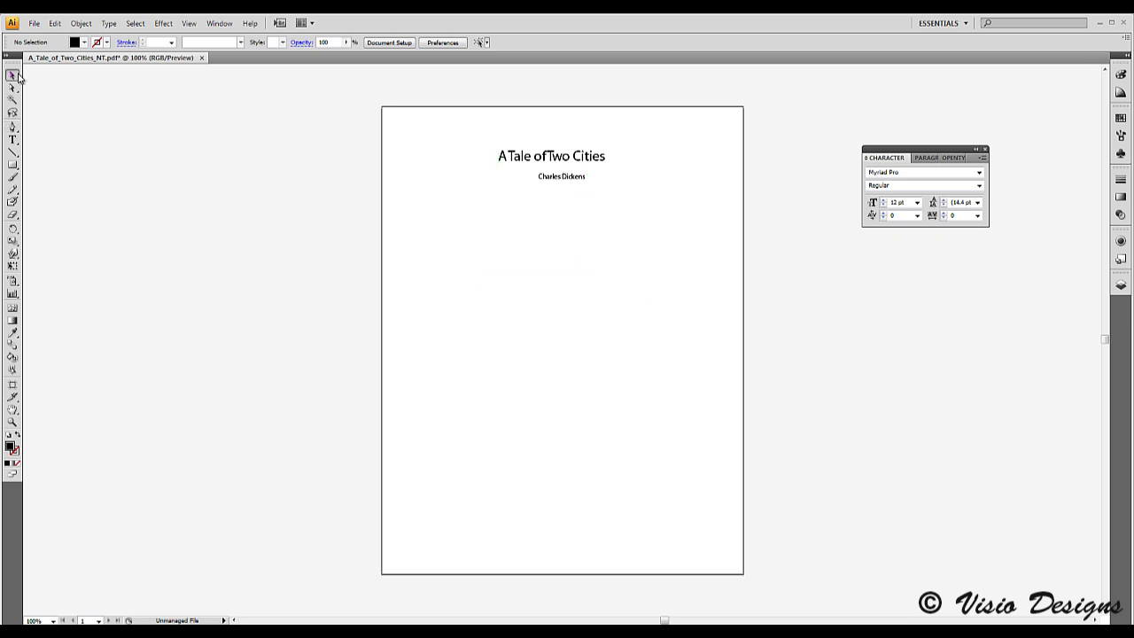
click(559, 164)
click(565, 178)
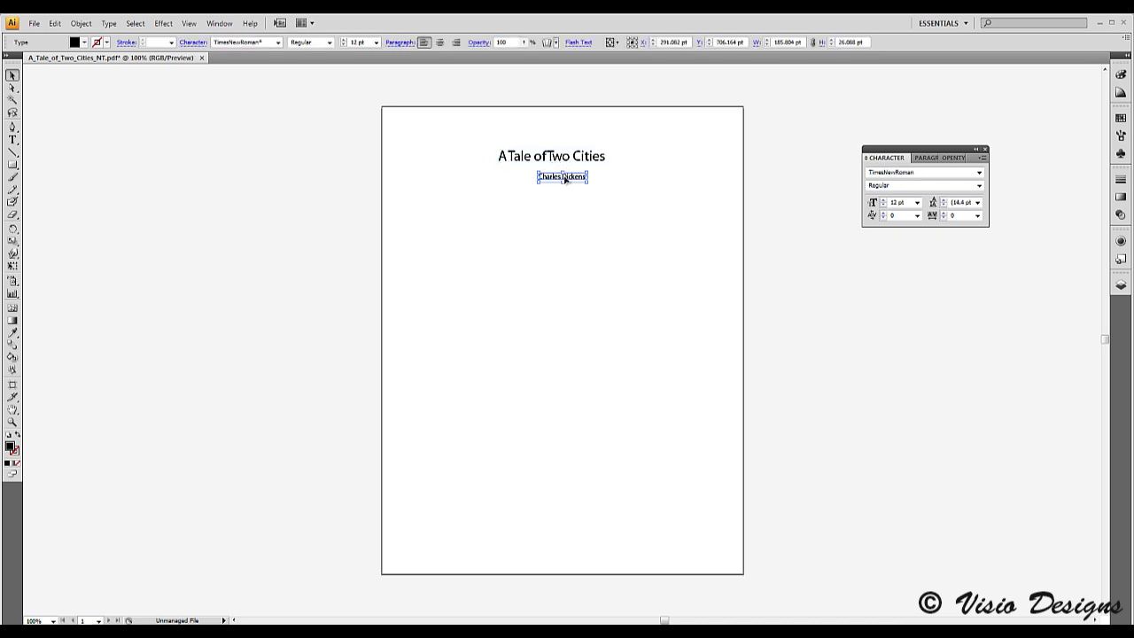
click(558, 160)
click(567, 179)
click(559, 228)
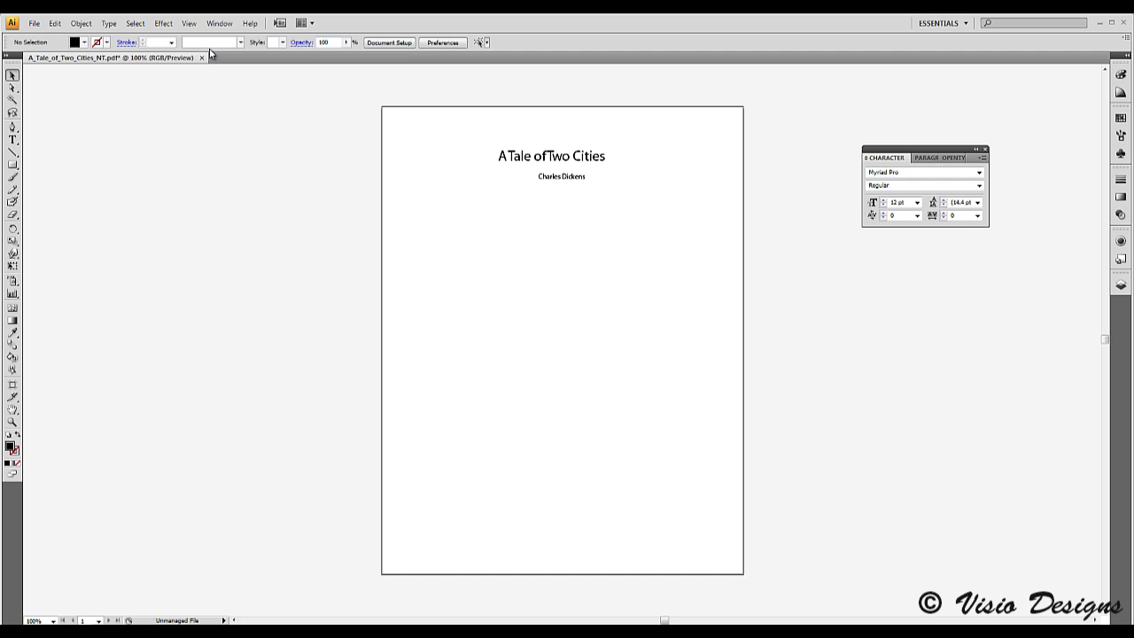
click(55, 24)
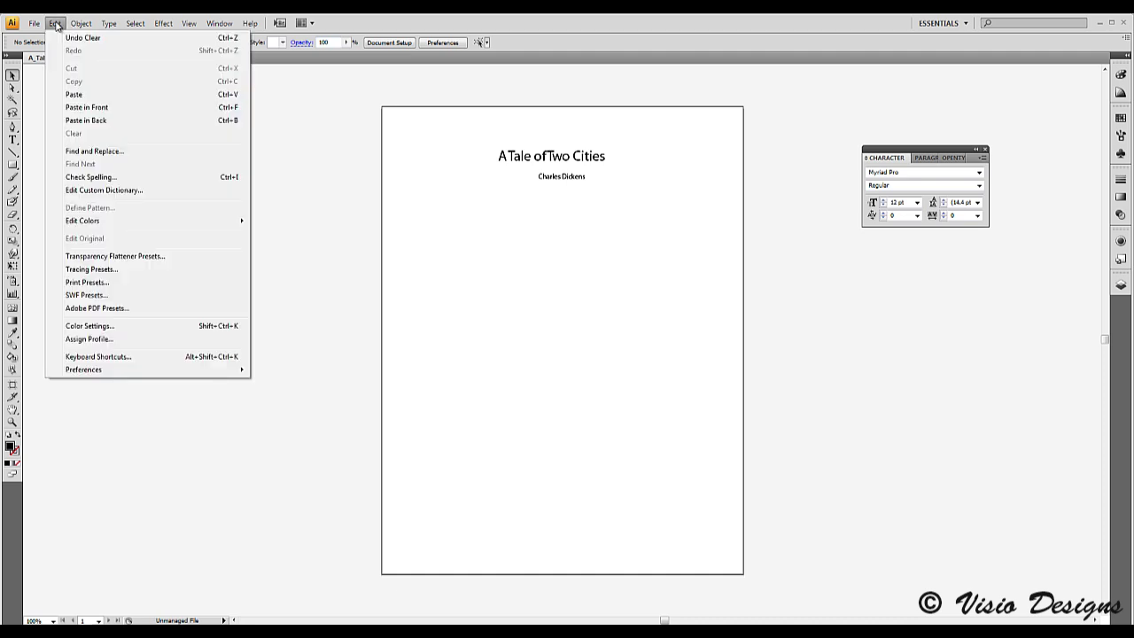
mouse_move(78, 24)
mouse_move(161, 256)
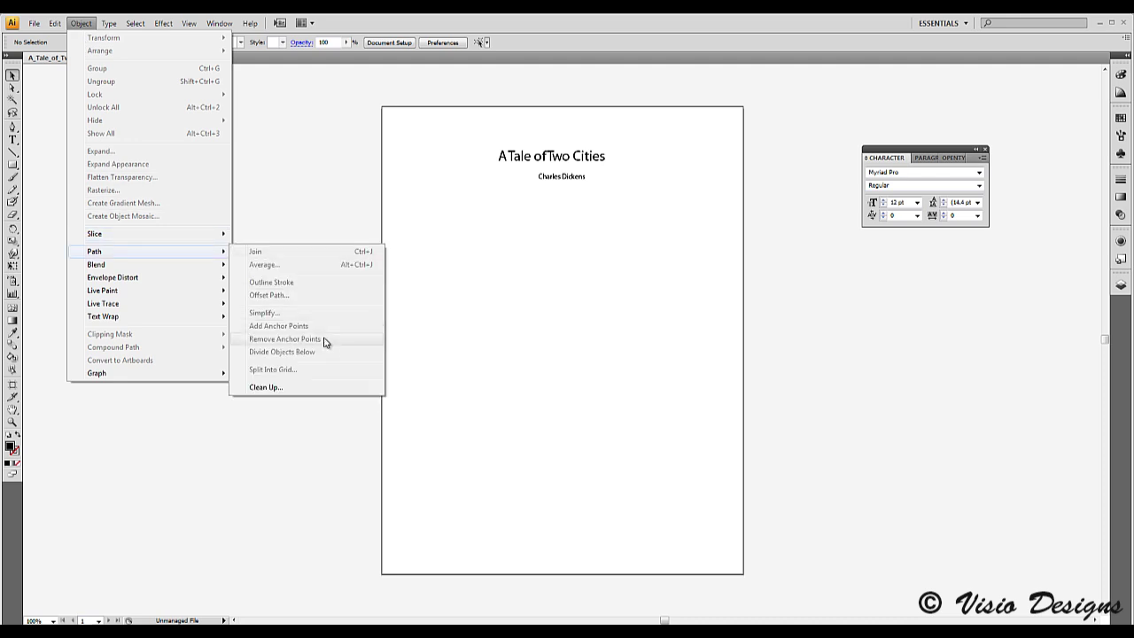
click(509, 197)
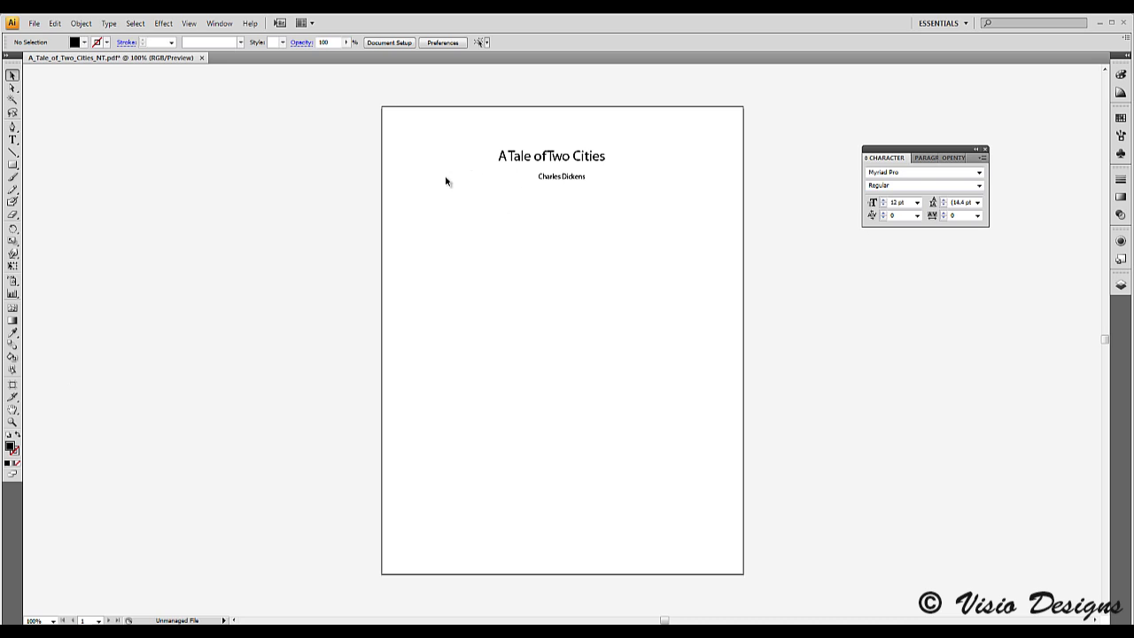
click(551, 157)
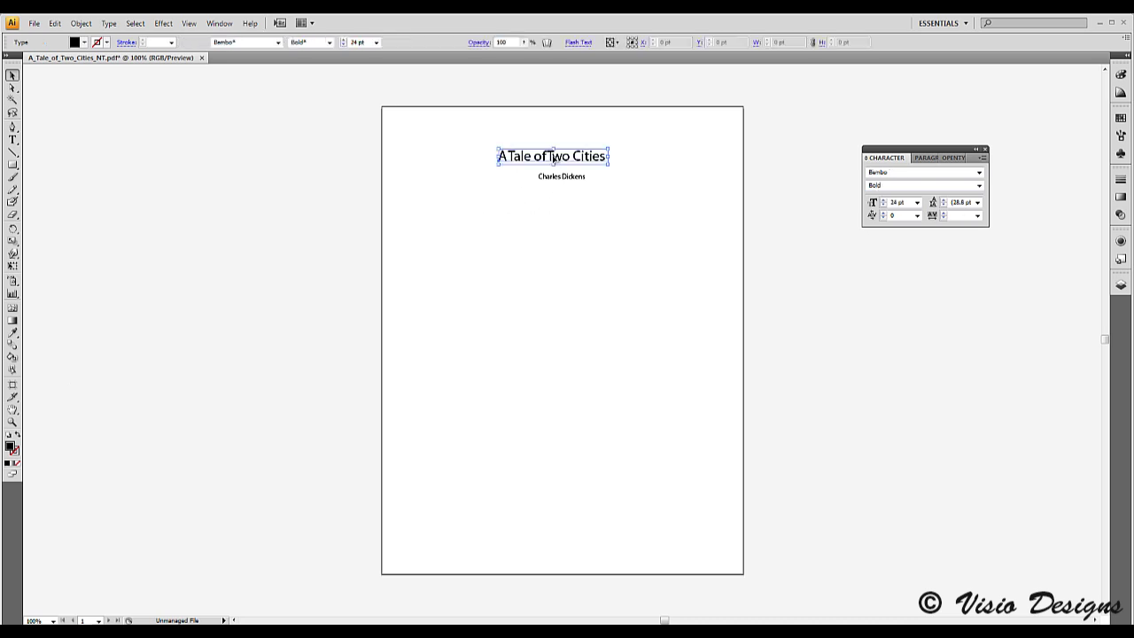
click(563, 178)
click(525, 255)
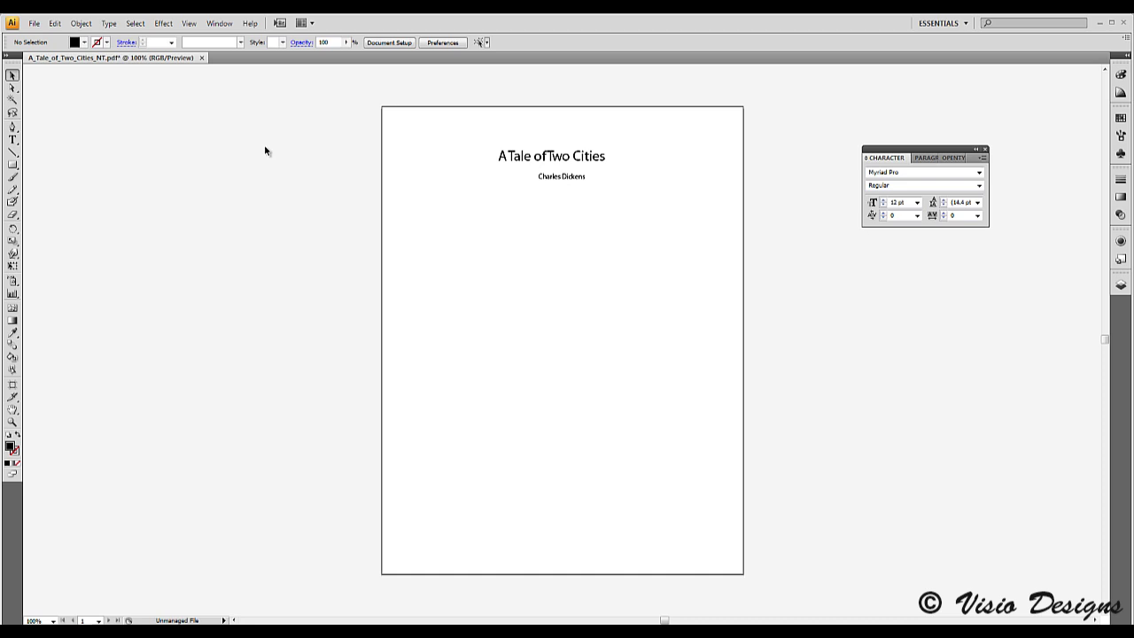
Save the cleaned title page as 01.pdf with the default Adobe PDF settings
click(54, 23)
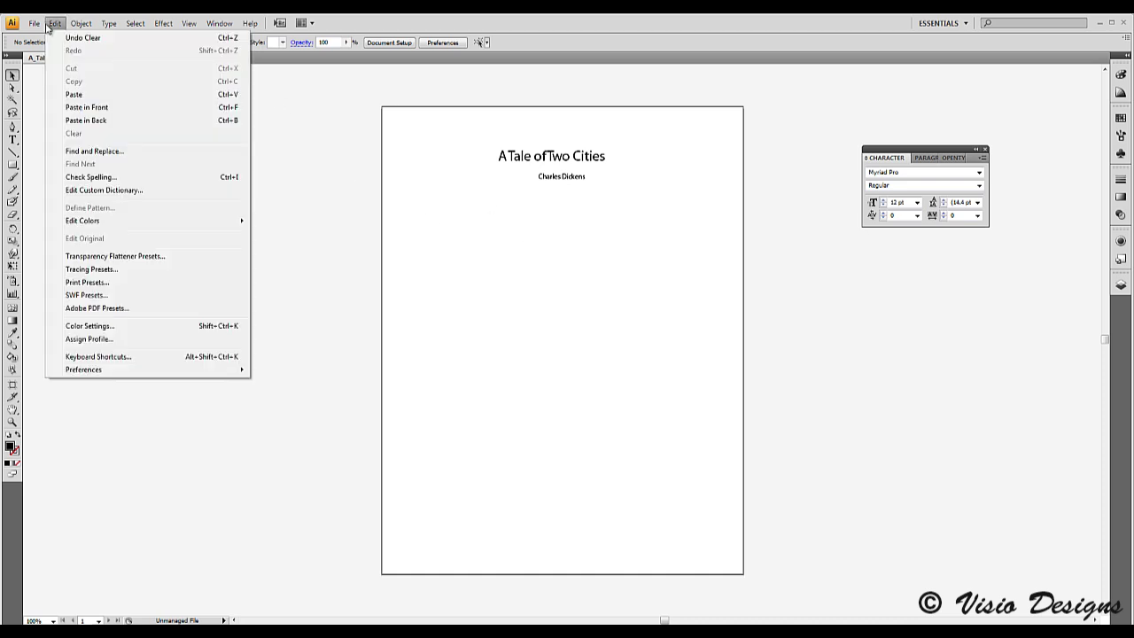
mouse_move(33, 23)
click(115, 164)
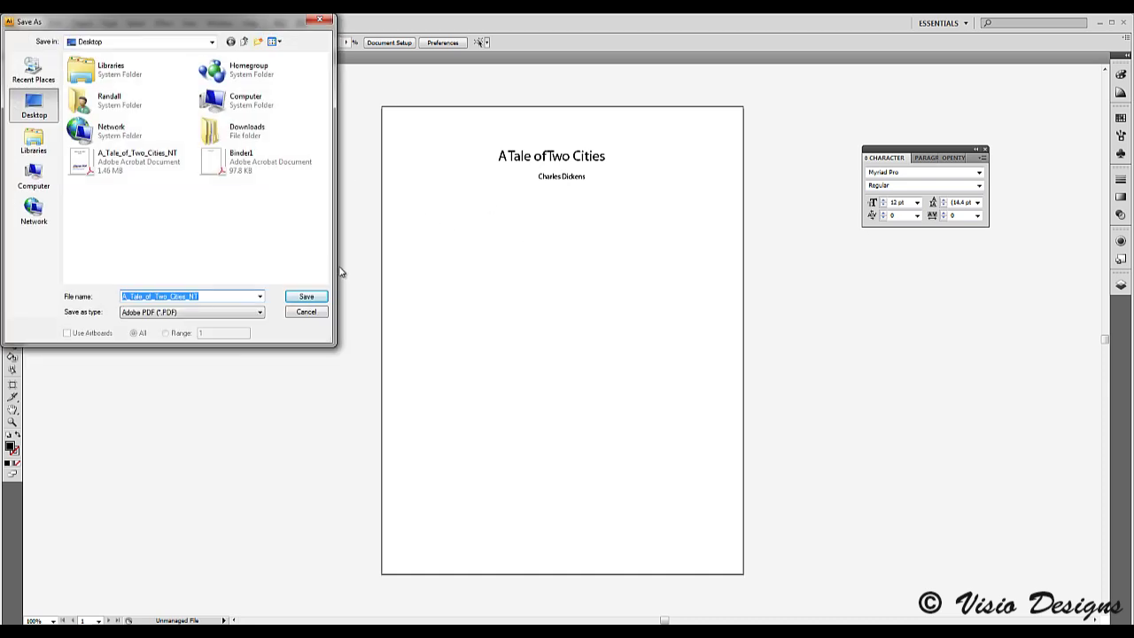
text(01.pdf)
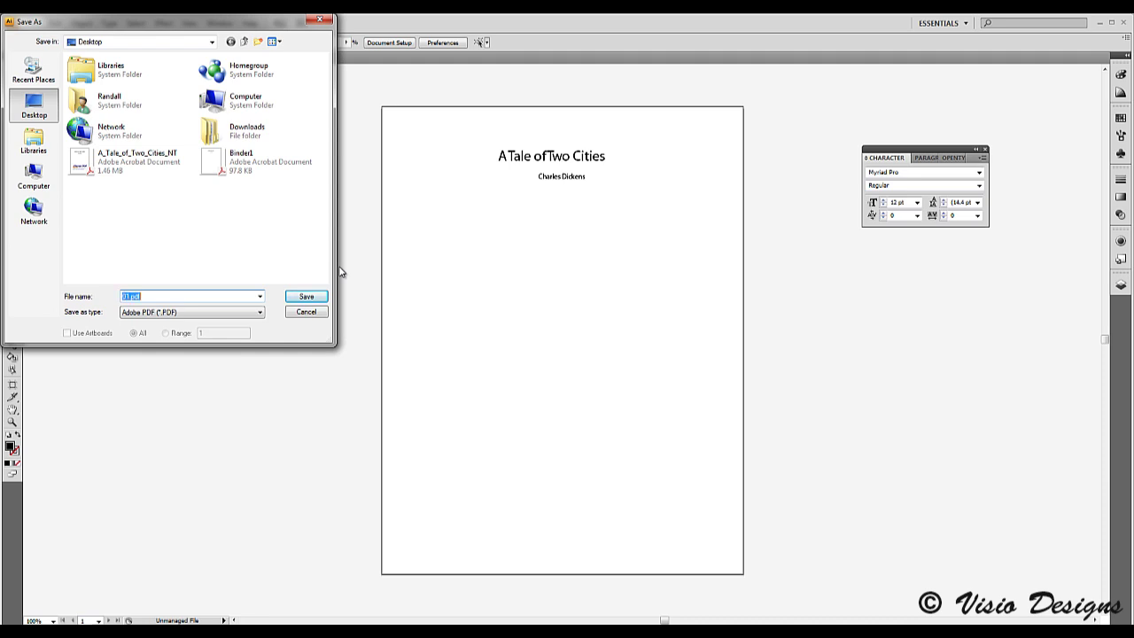
key(Escape)
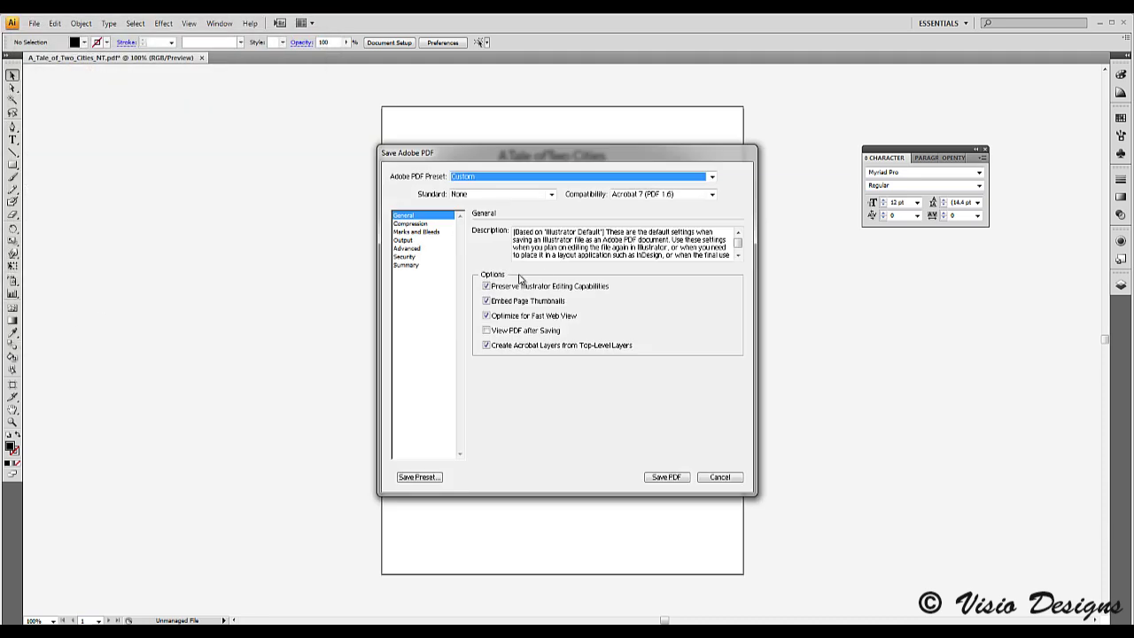
click(666, 477)
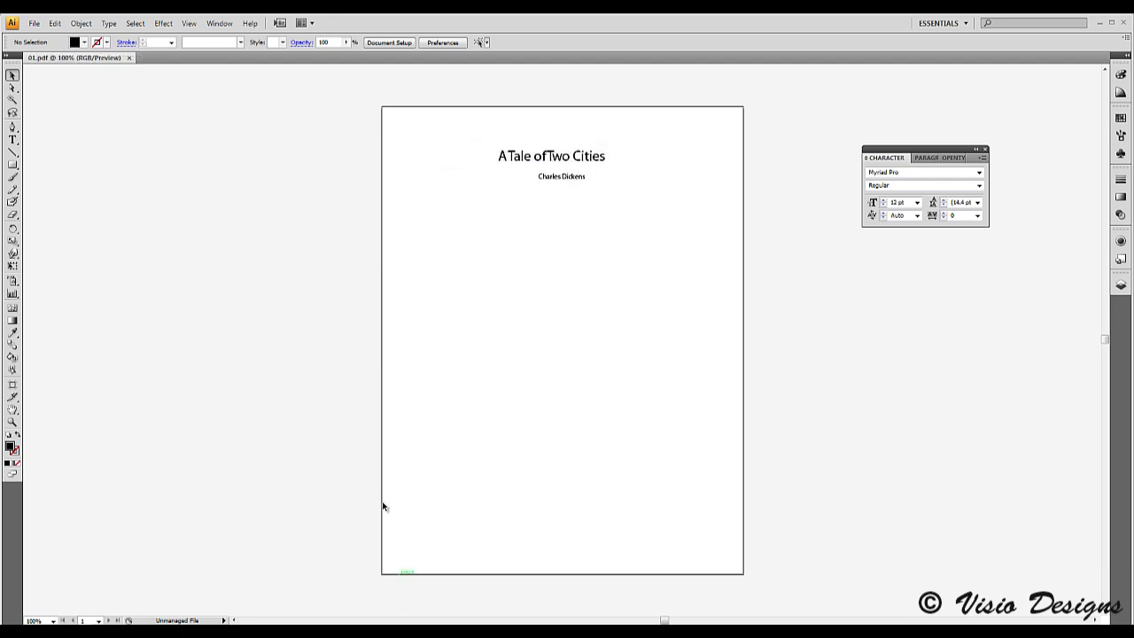
Reopen A_Tale_of_Two_Cities_NT.pdf at page 2, dismissing the PDF warning
click(35, 24)
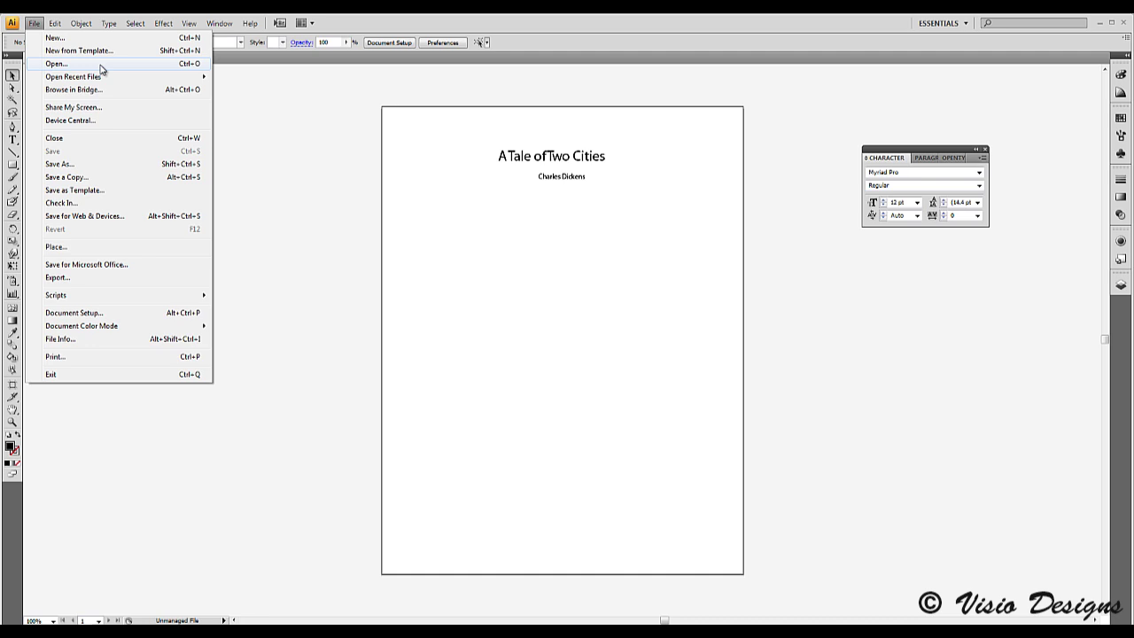
click(99, 64)
scroll(211, 173, down, 3)
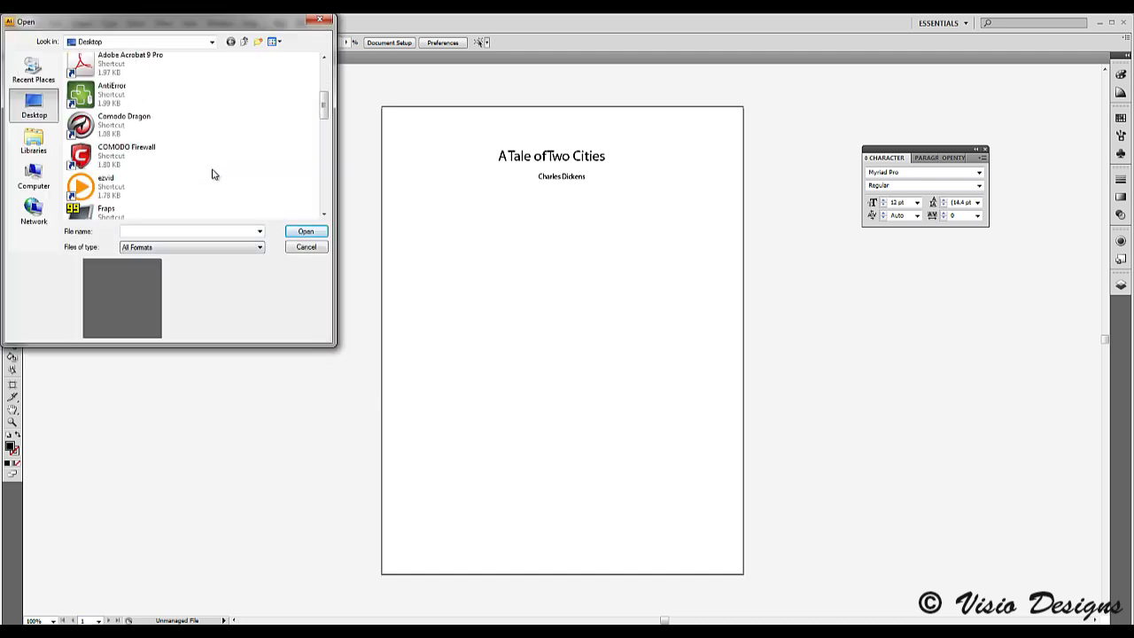
scroll(199, 153, down, 2)
scroll(200, 152, down, 3)
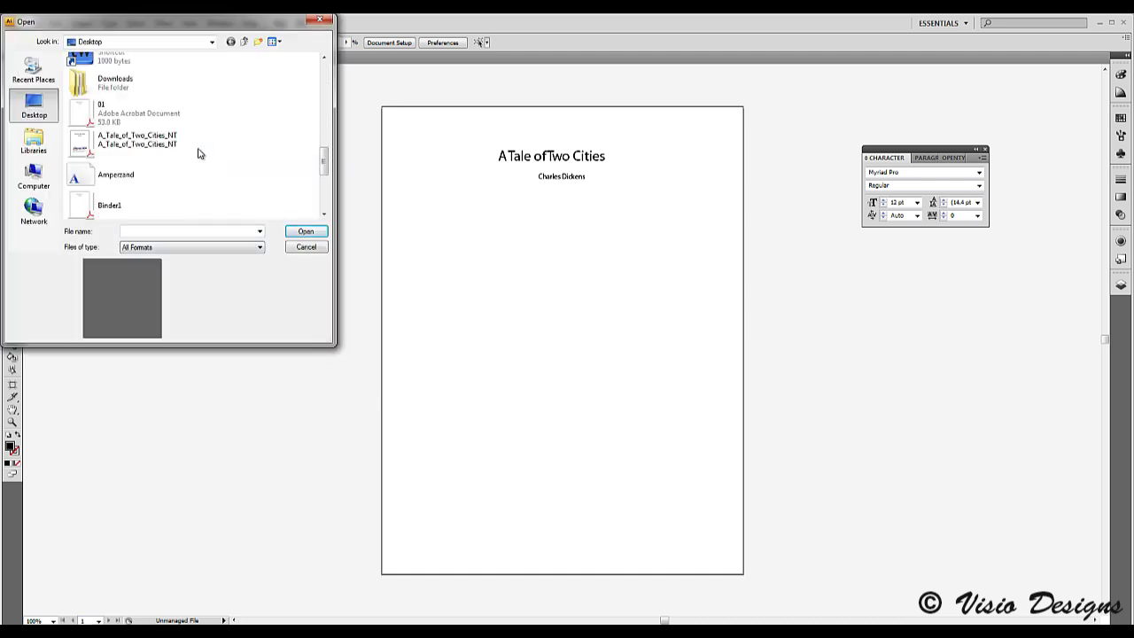
double_click(152, 145)
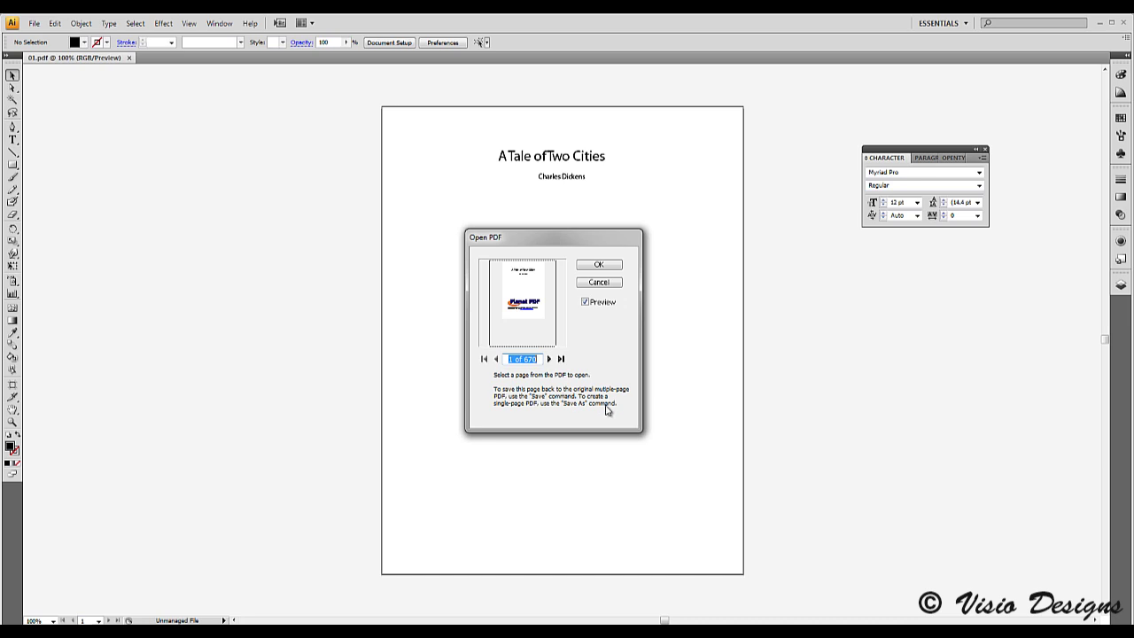
text(2)
click(599, 264)
click(612, 387)
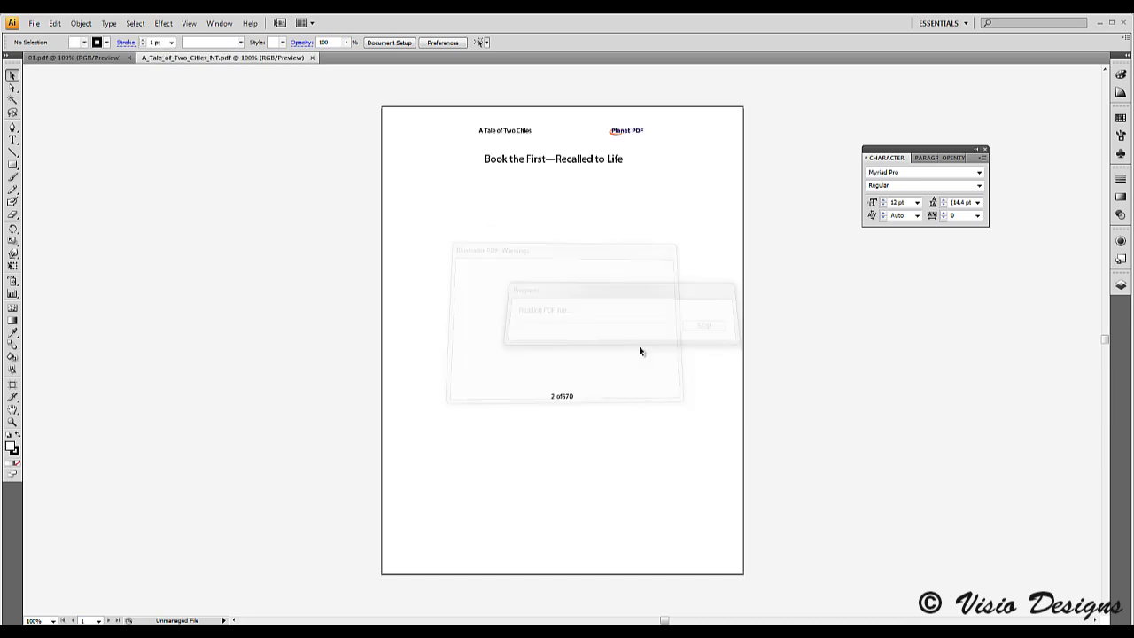
Delete the Planet PDF header logo and save the page as 02.pdf
click(643, 131)
key(Delete)
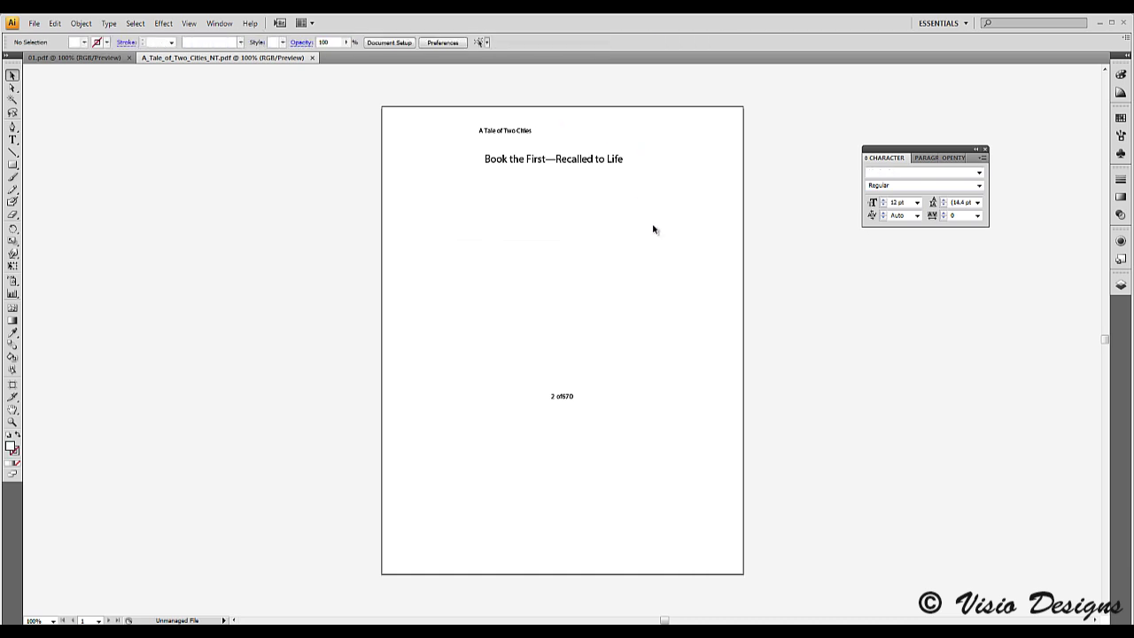
click(34, 23)
click(104, 165)
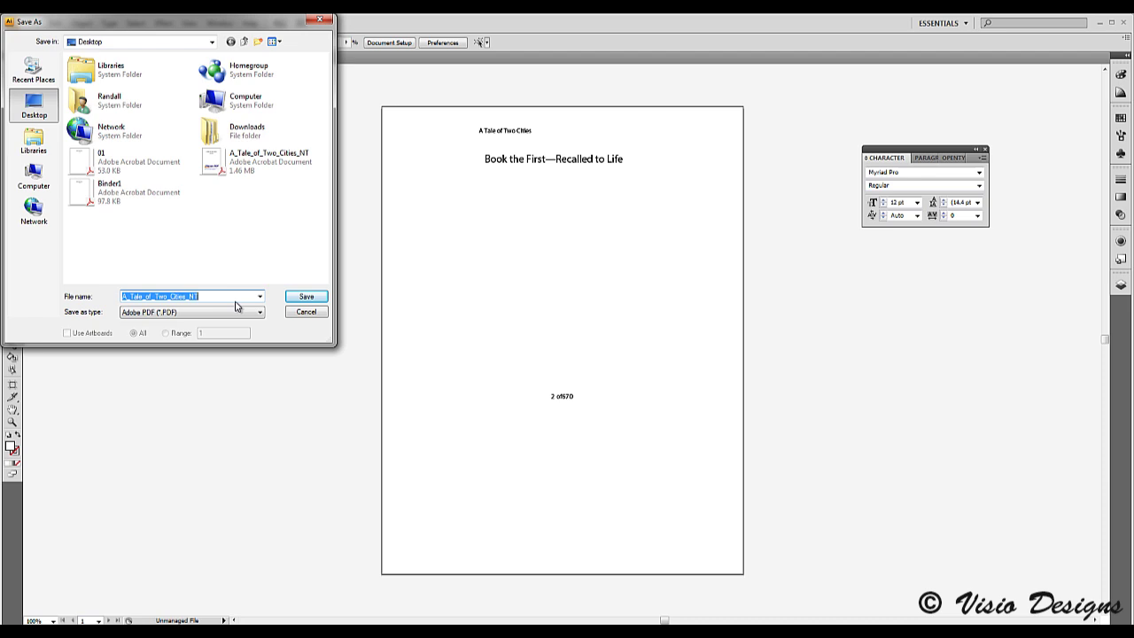
text(02.pdf)
key(ctrl+a)
key(Return)
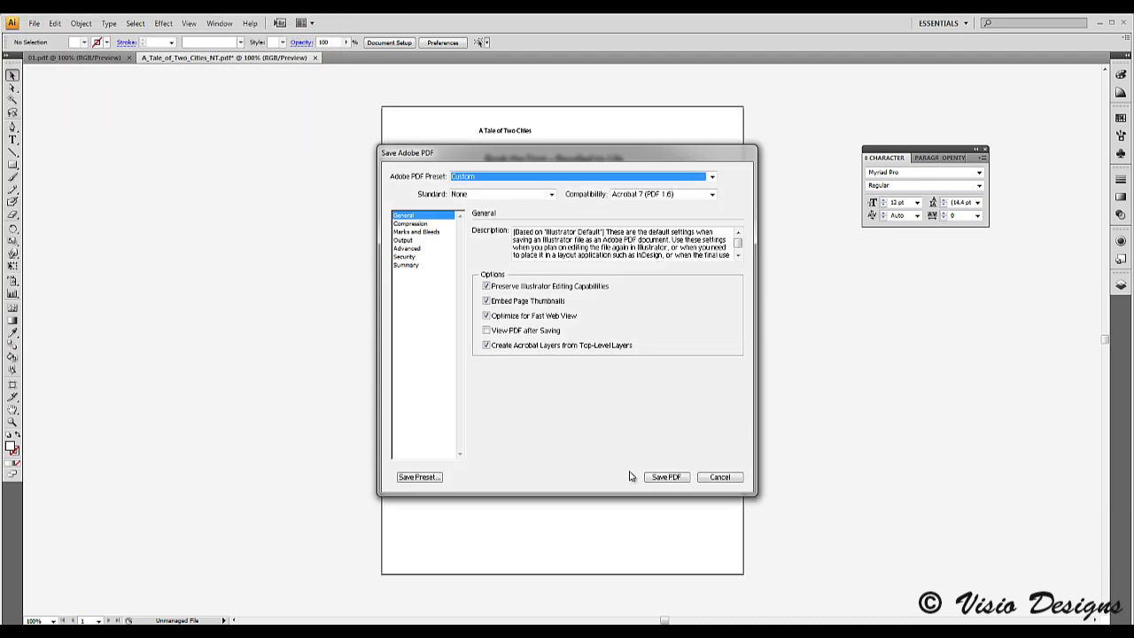
Finish saving 02.pdf, then start Merge Files into a Single PDF in Acrobat's Add Files options
click(671, 477)
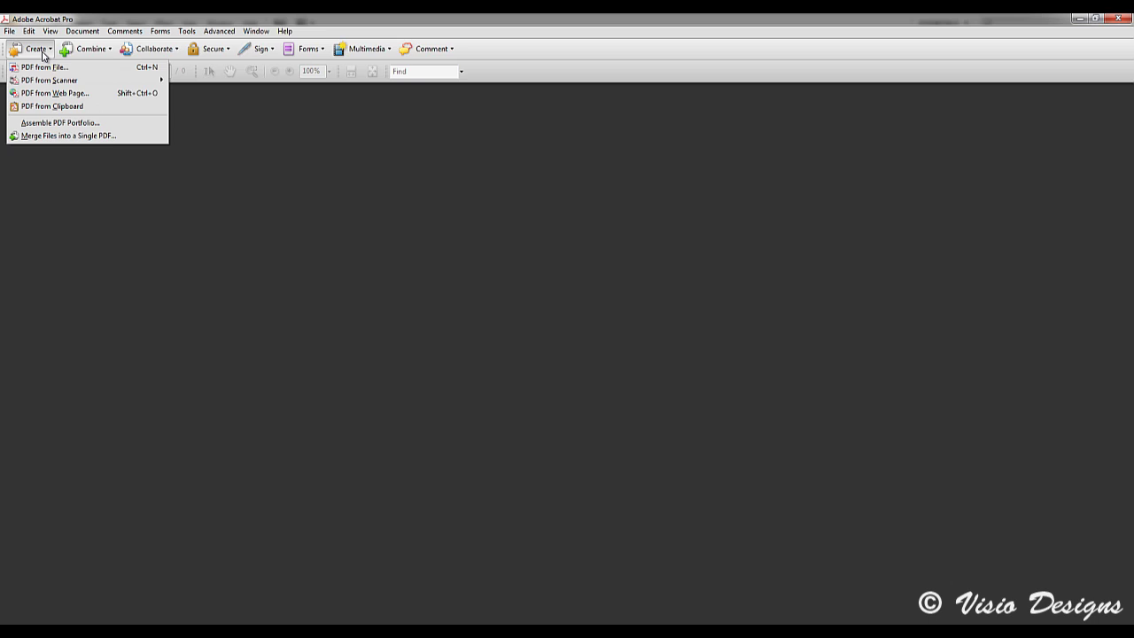
click(66, 136)
click(413, 183)
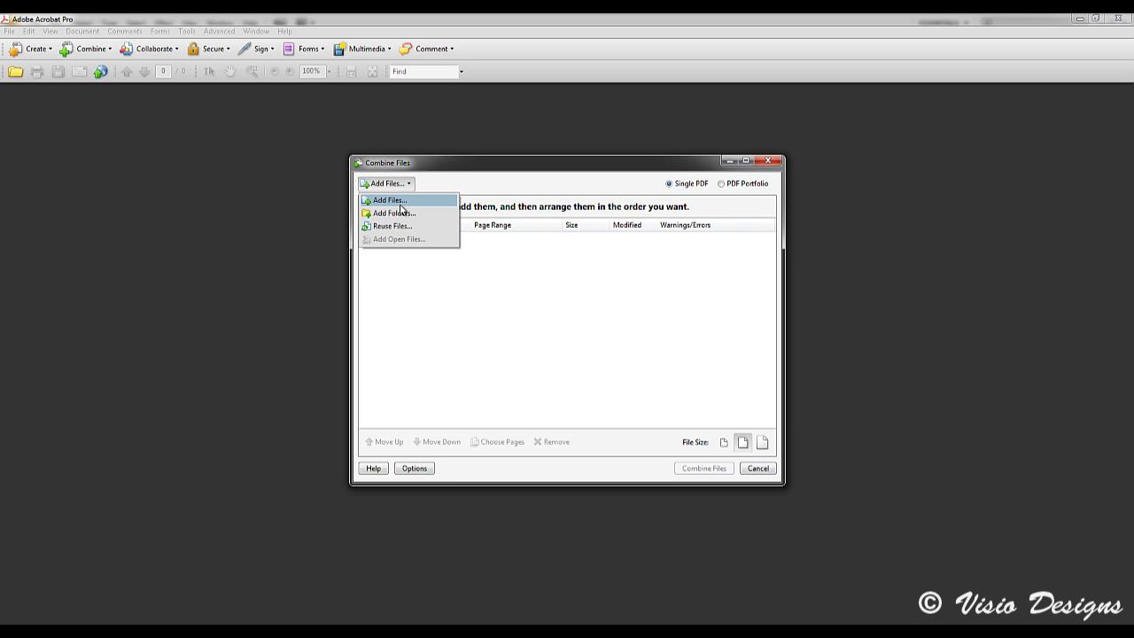
Add 01.pdf and 02.pdf from the Desktop to the merge list, confirming 01.pdf comes first
click(398, 206)
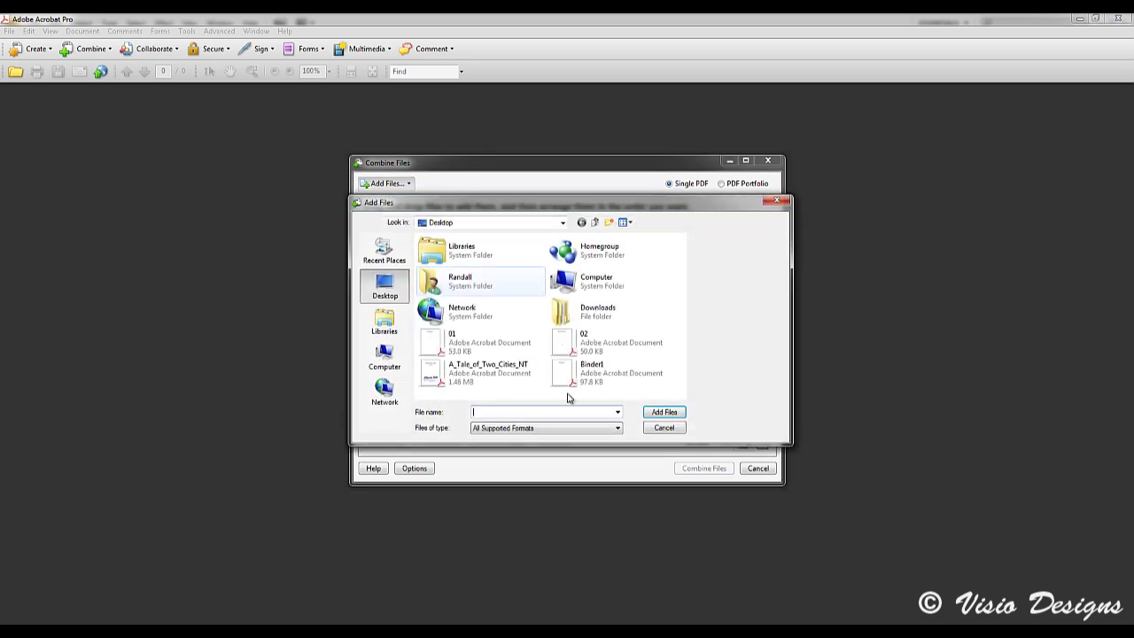
click(481, 338)
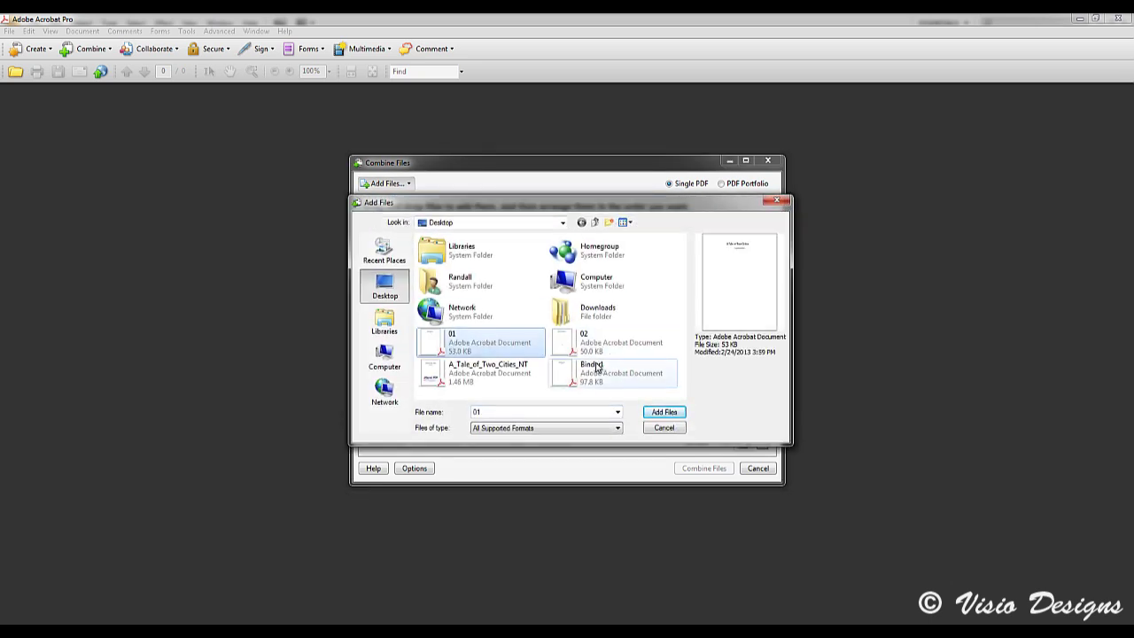
ctrl+click(600, 350)
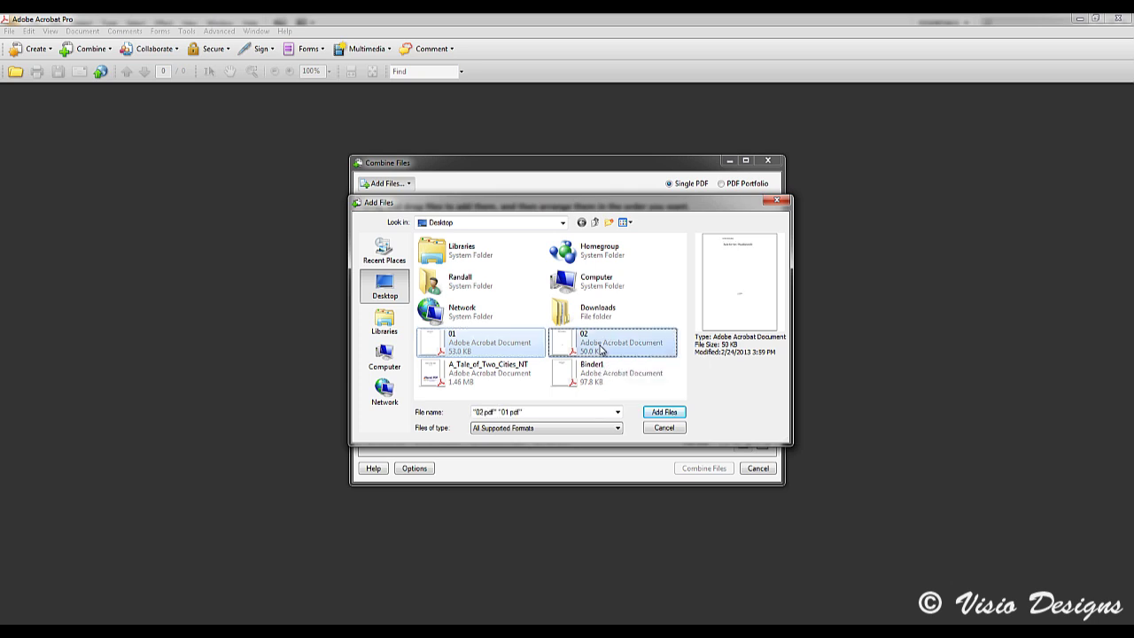
click(665, 413)
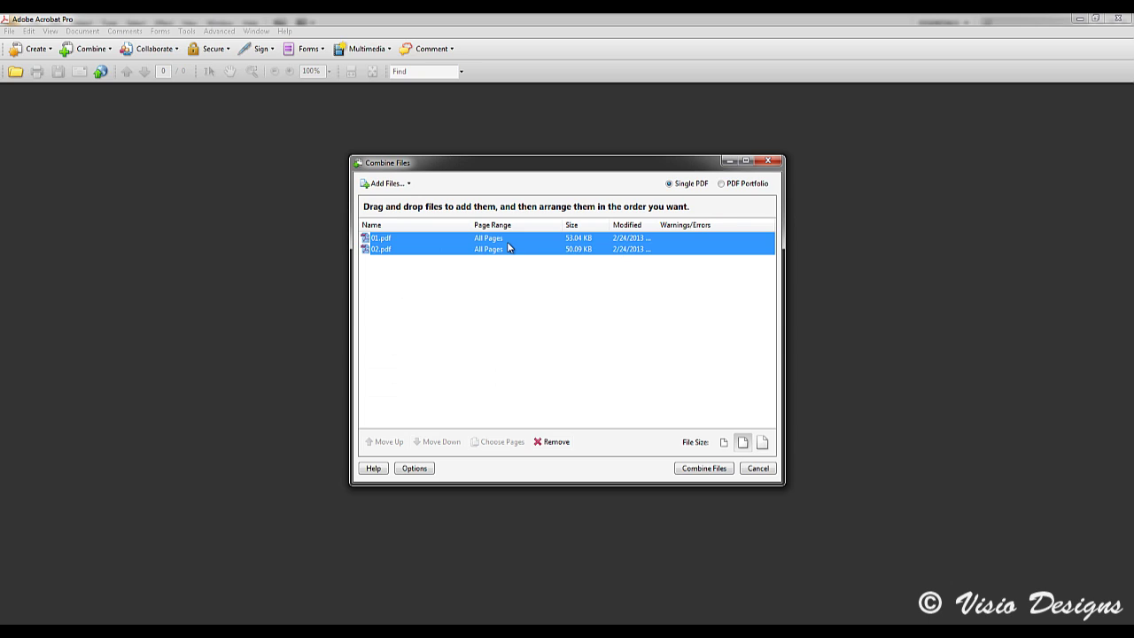
click(388, 243)
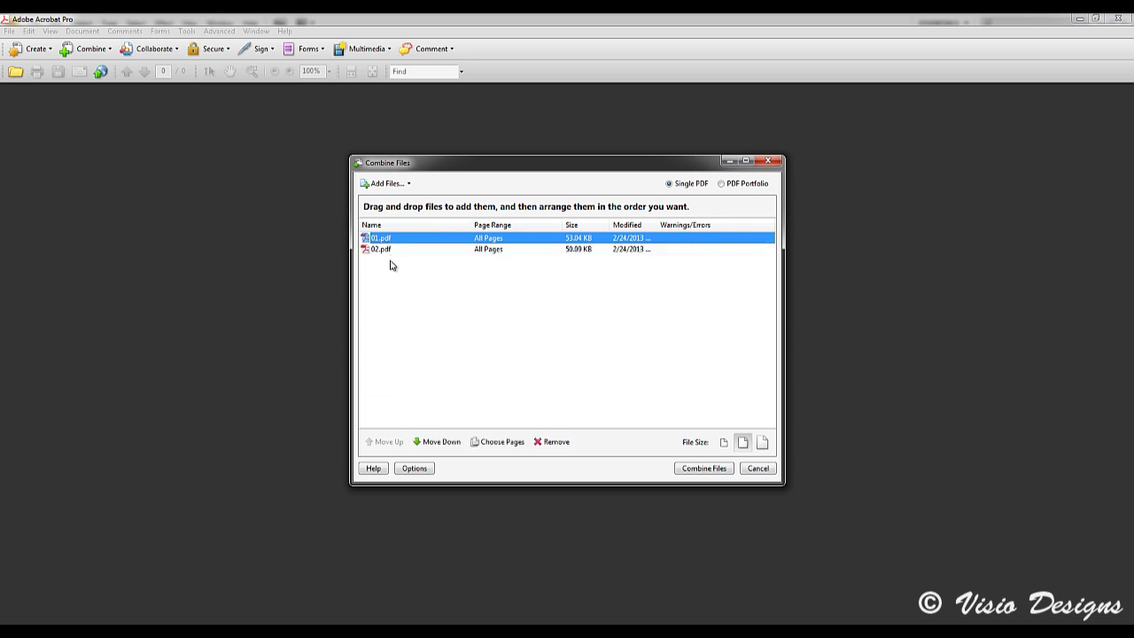
mouse_move(392, 255)
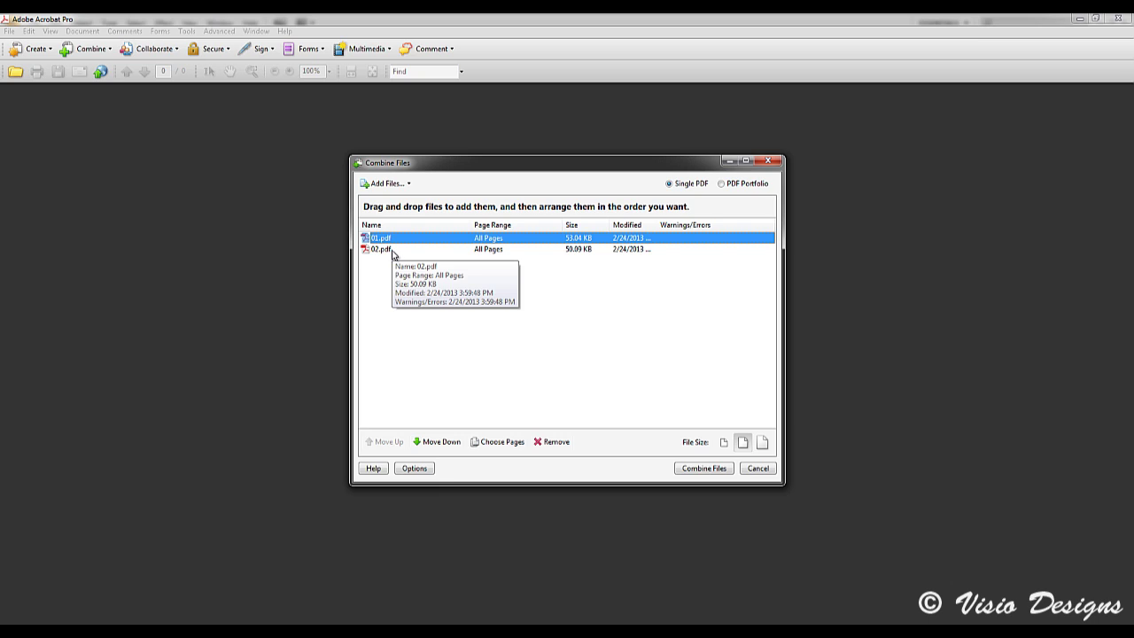
click(394, 255)
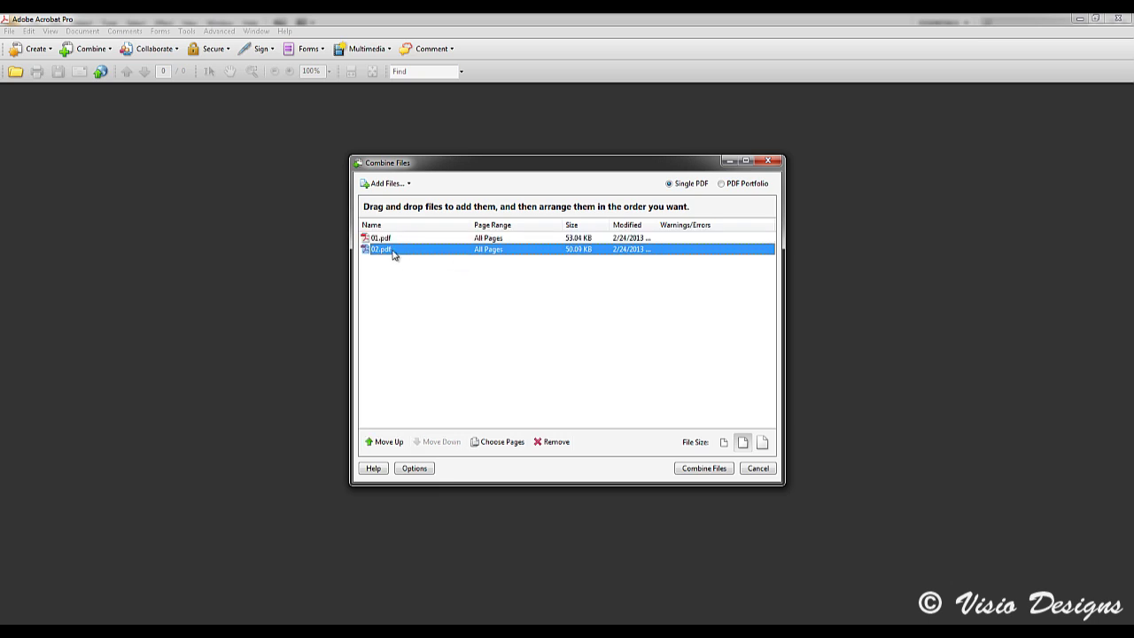
mouse_move(406, 257)
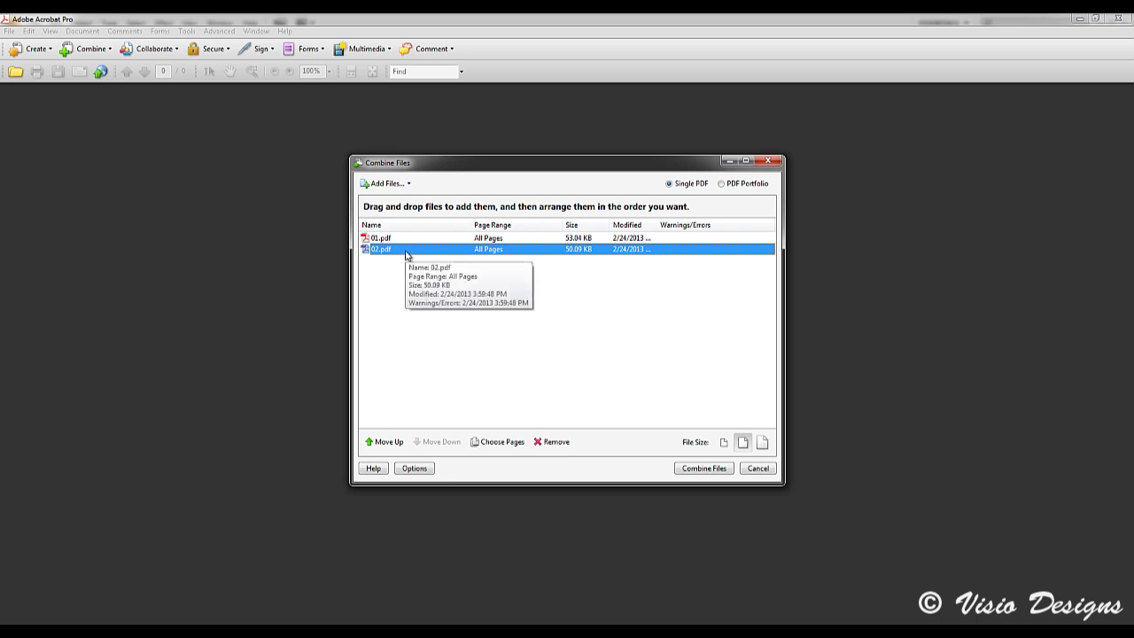
click(377, 238)
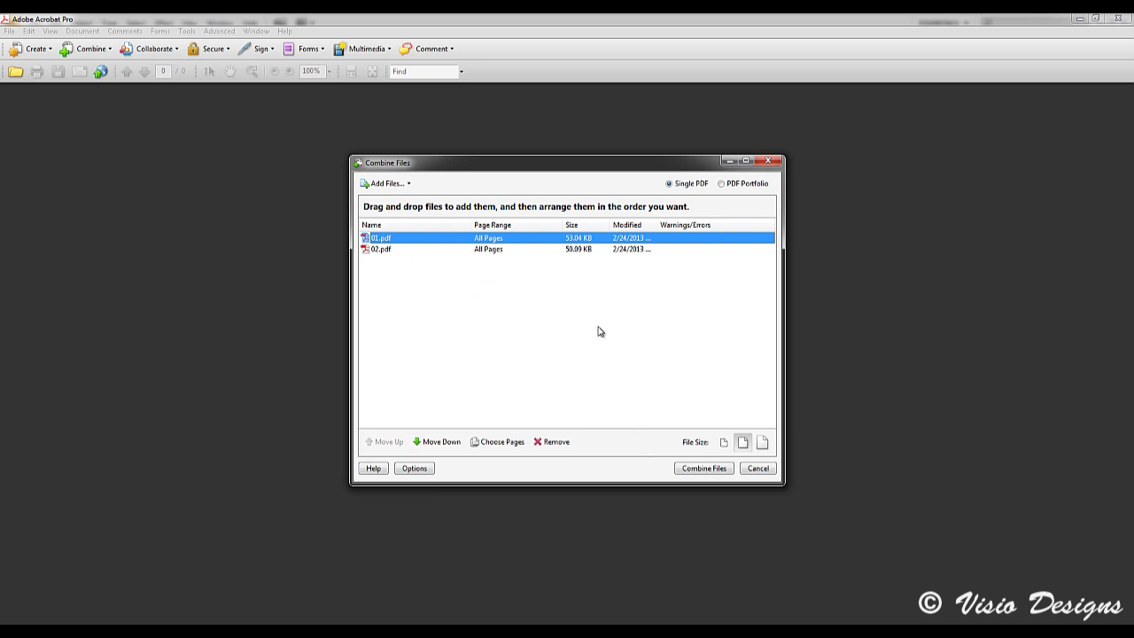
Combine the files, save the result as Binder2.pdf, and scroll to the title page
click(714, 470)
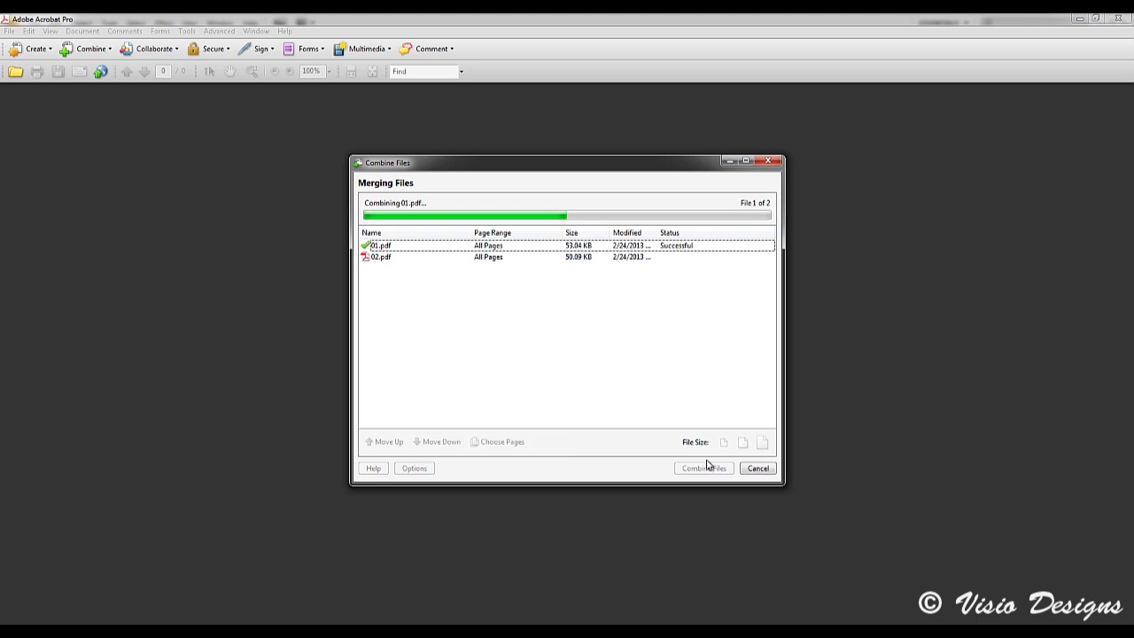
click(660, 419)
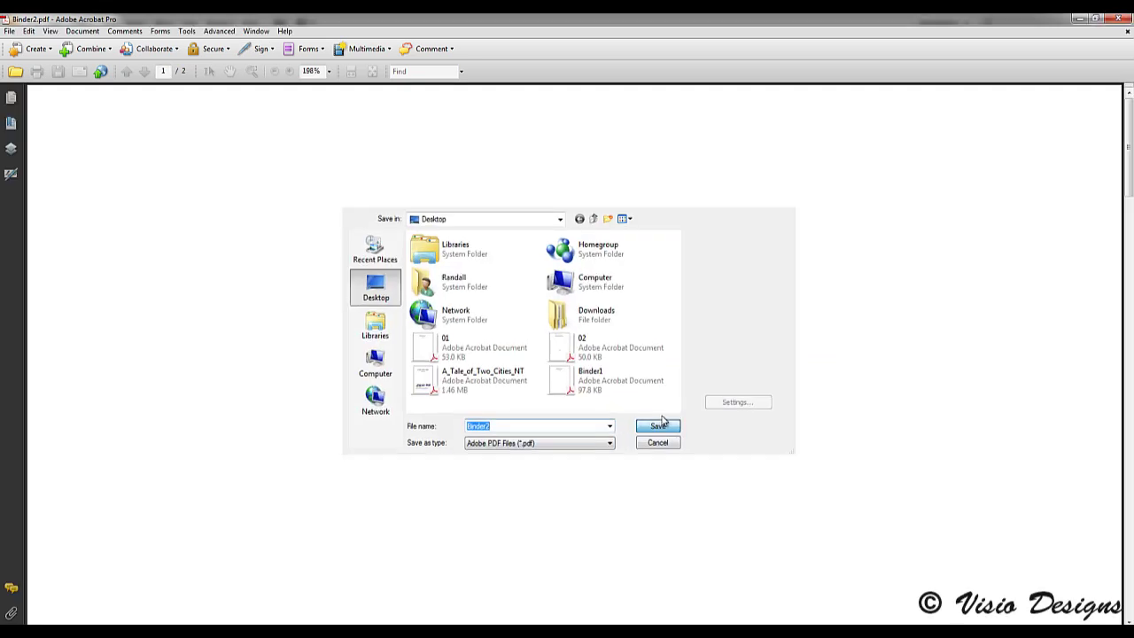
drag(1130, 181, 1131, 131)
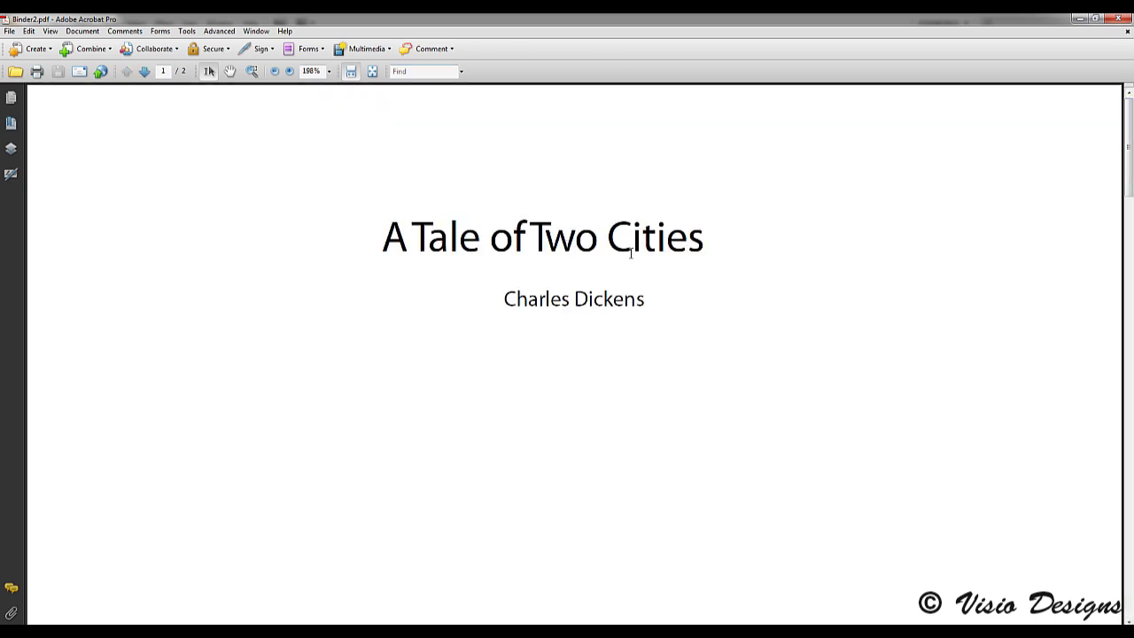
drag(705, 247, 530, 241)
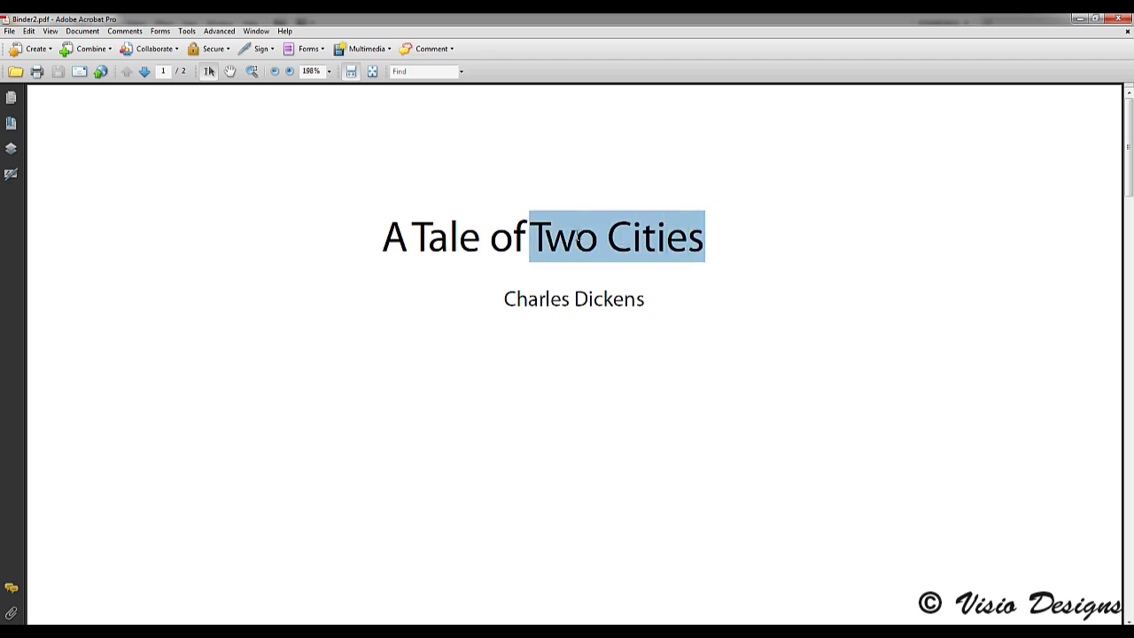
click(727, 240)
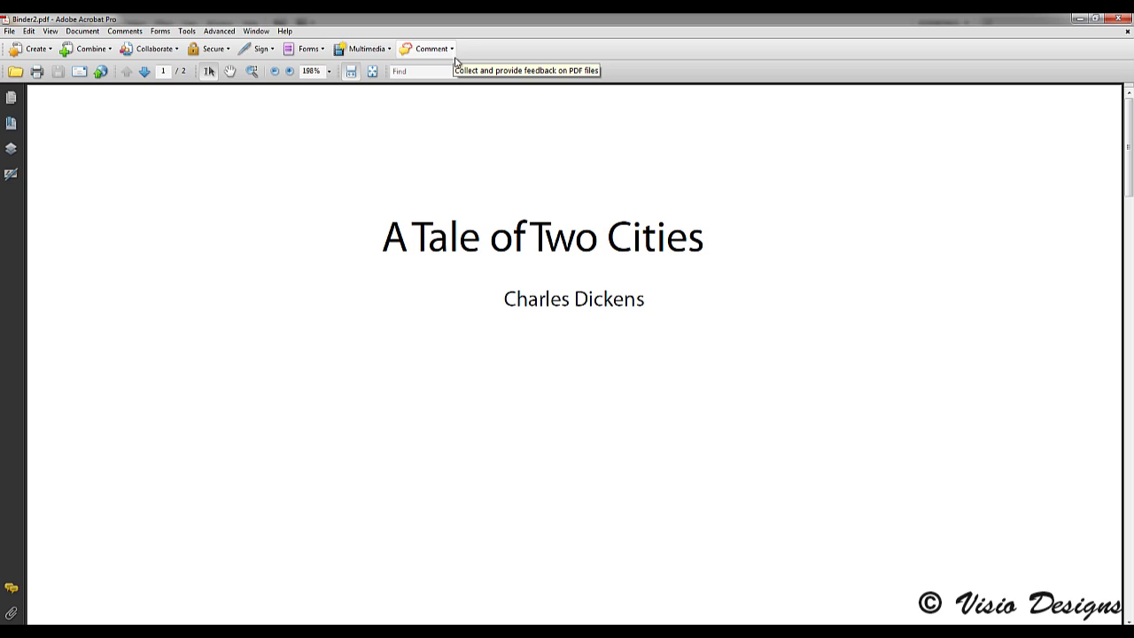
click(10, 31)
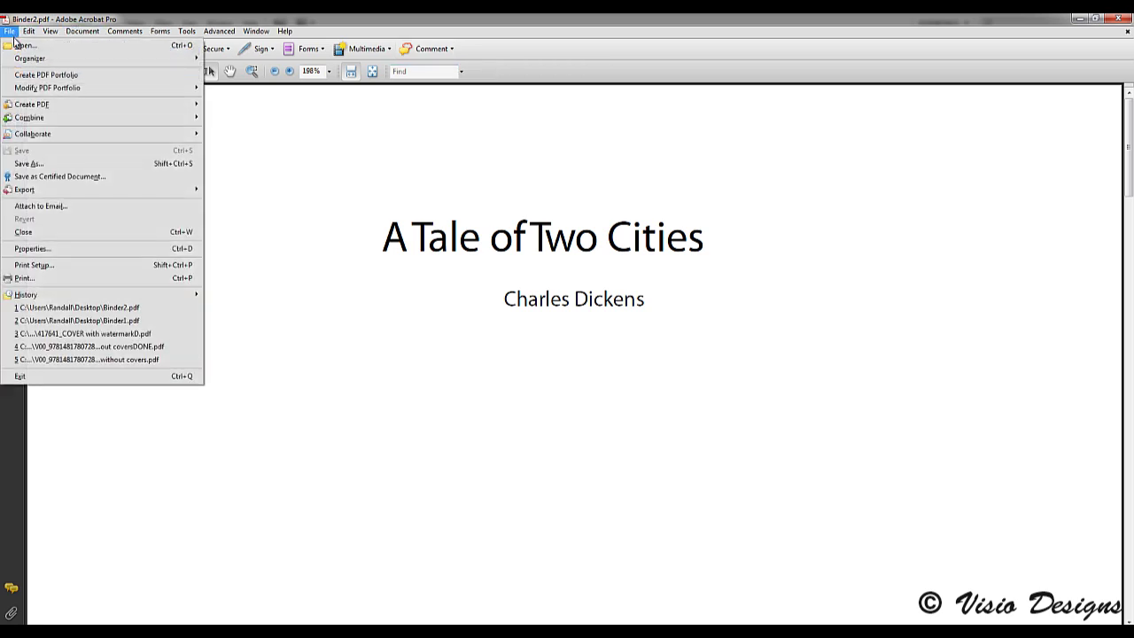
click(10, 31)
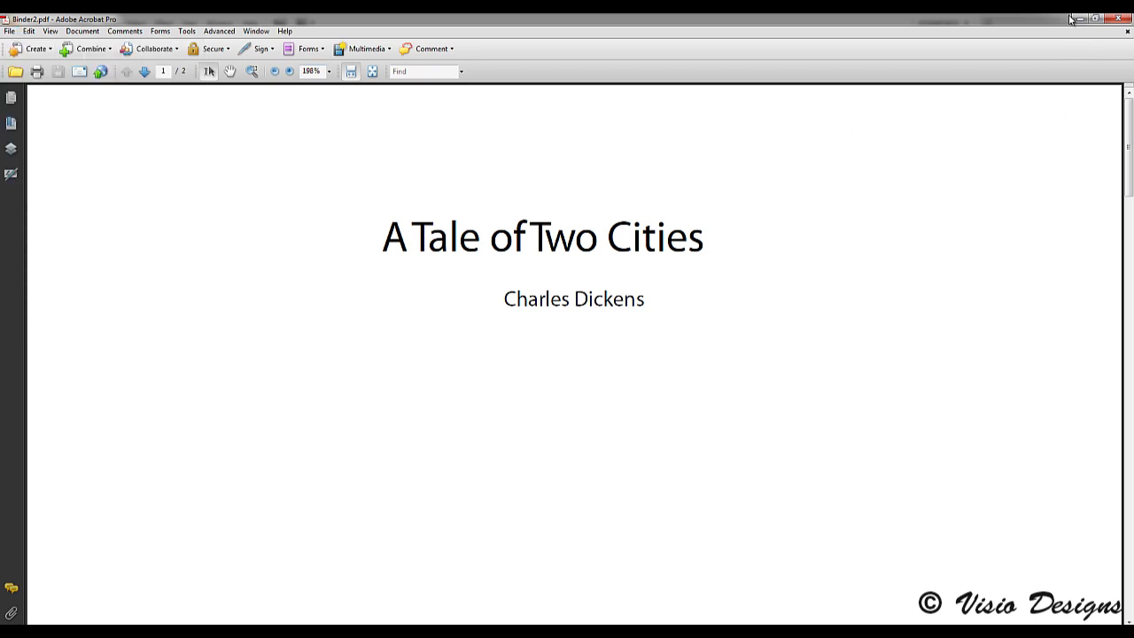